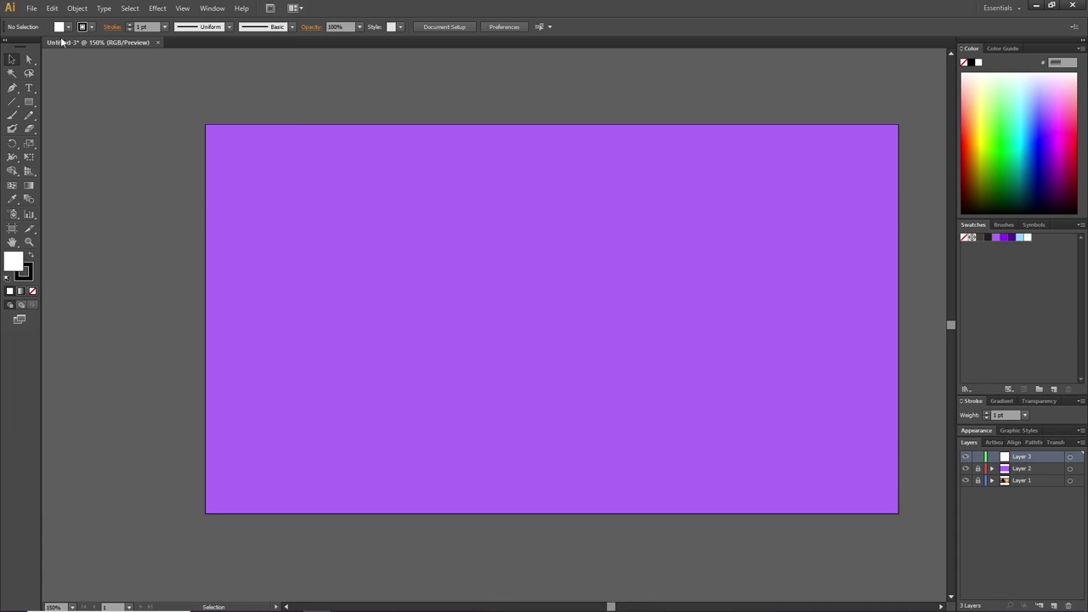
- Open the DiaGraphics Logo file from the File menu
{"action": "left_click", "coordinate": [33, 8]}
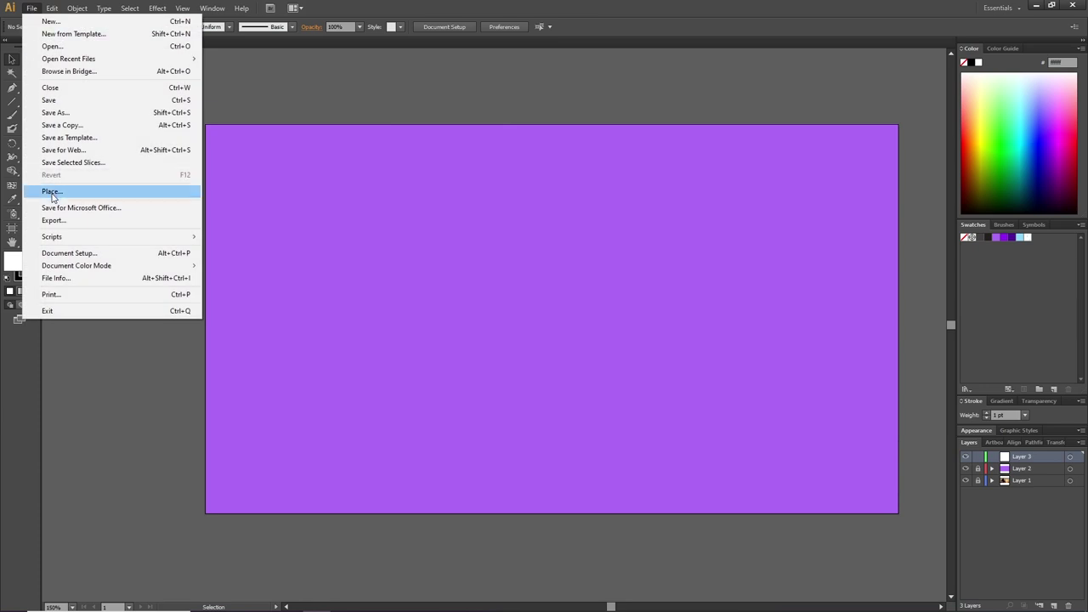
{"action": "left_click", "coordinate": [65, 48]}
{"action": "left_click", "coordinate": [101, 132]}
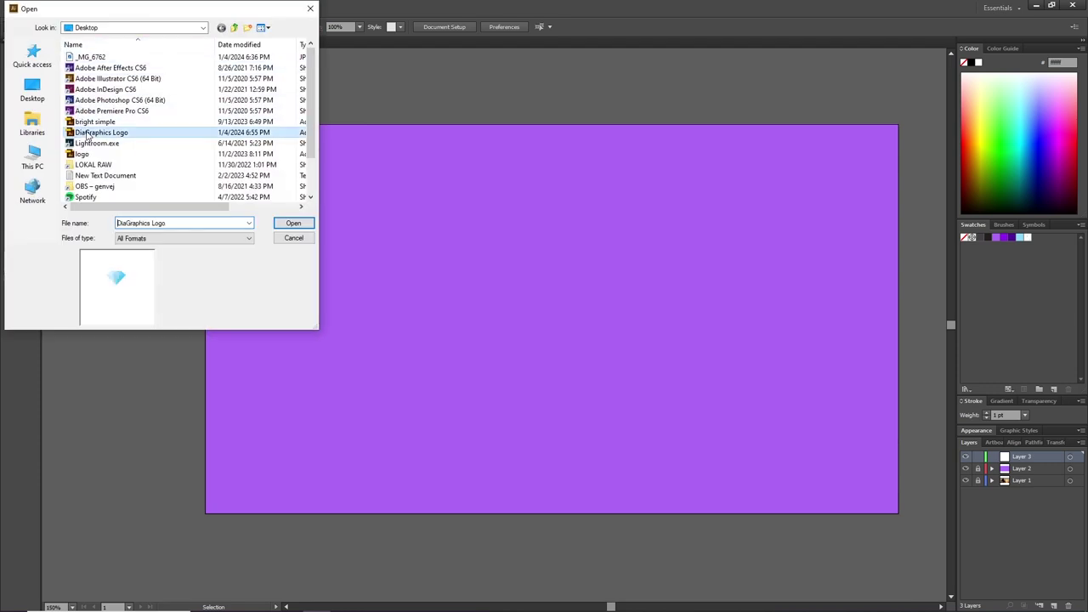
{"action": "left_click", "coordinate": [293, 222]}
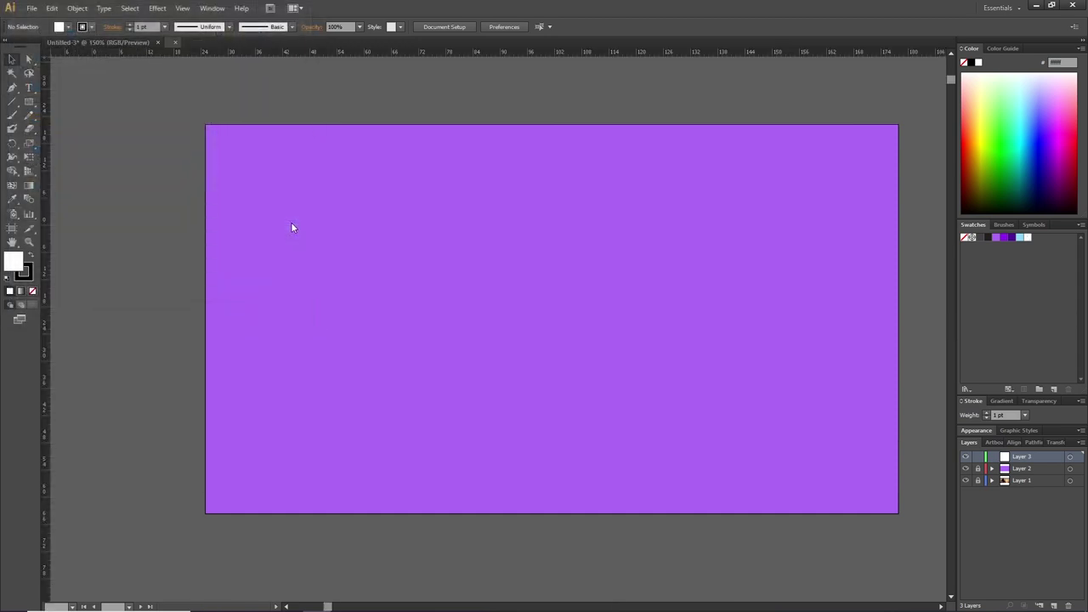
- Marquee-select the diamond and lettering, then paste them onto the purple Untitled-3 artboard
{"action": "left_click_drag", "start_coordinate": [147, 140], "coordinate": [723, 534]}
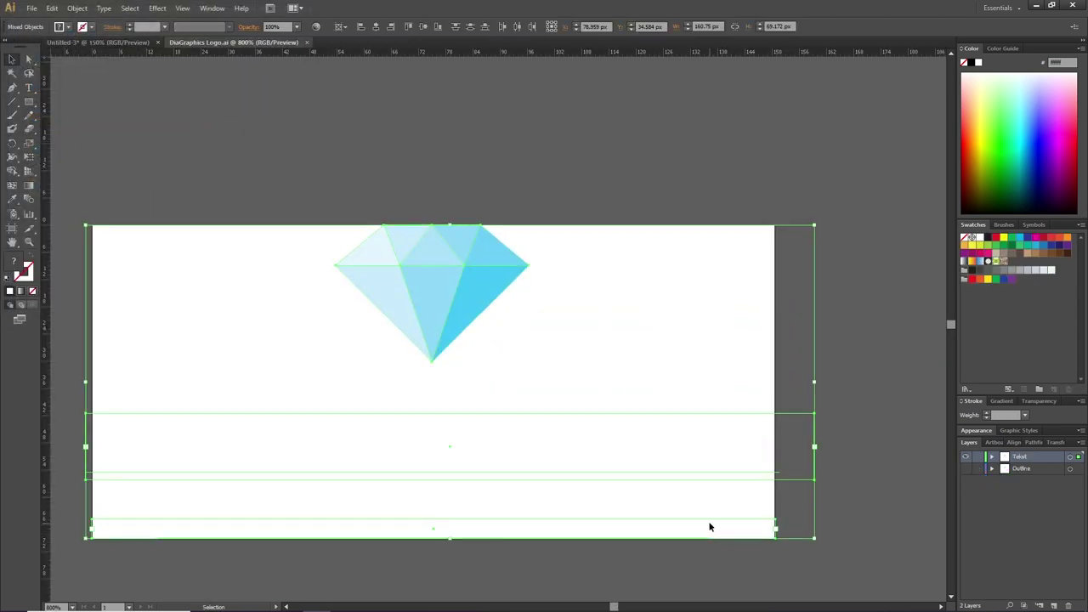
{"action": "left_click", "coordinate": [98, 41]}
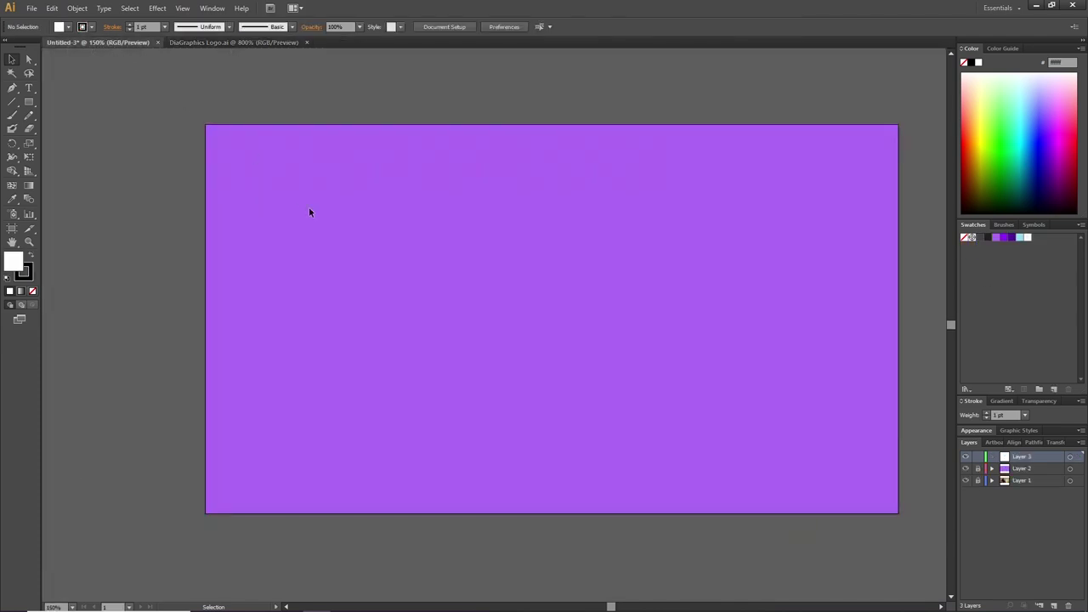
{"action": "key", "text": "ctrl+v"}
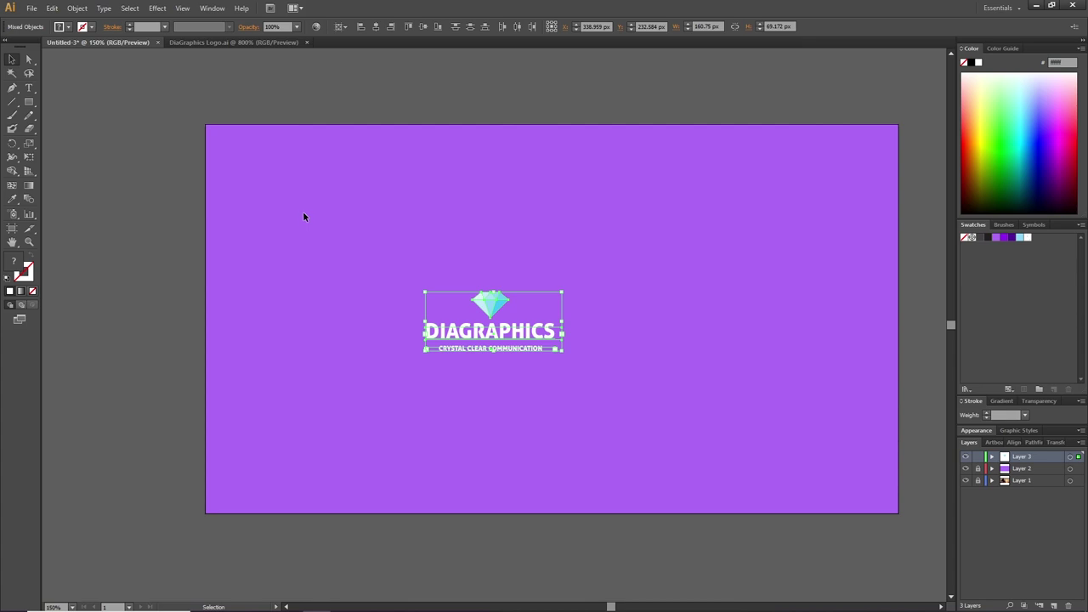
{"action": "left_click", "coordinate": [426, 264]}
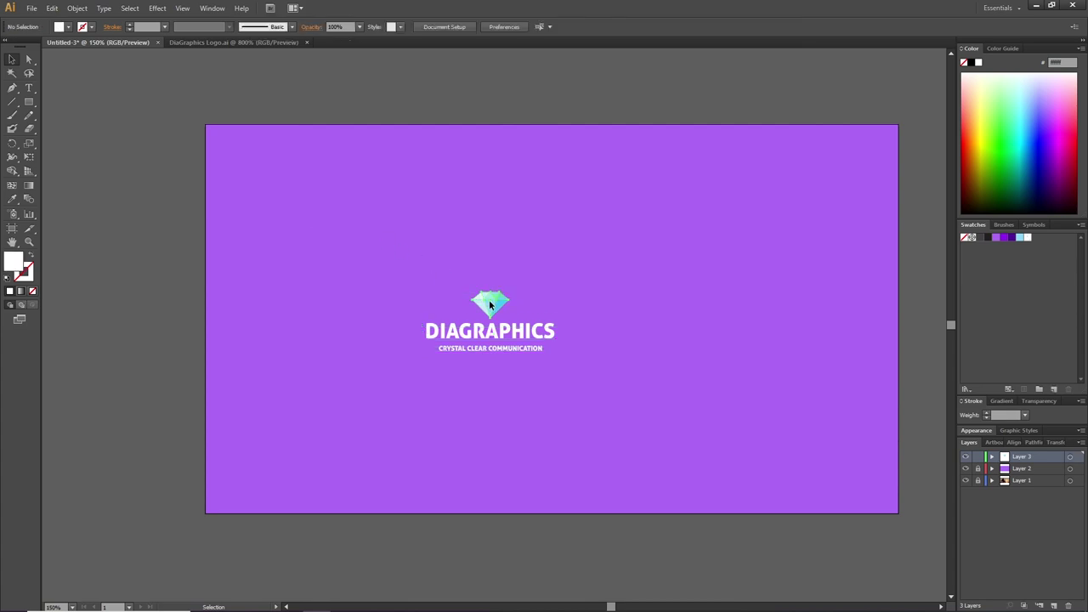
- Select all three logo objects and rotate them 30° with the Rotate tool
{"action": "left_click", "coordinate": [496, 334]}
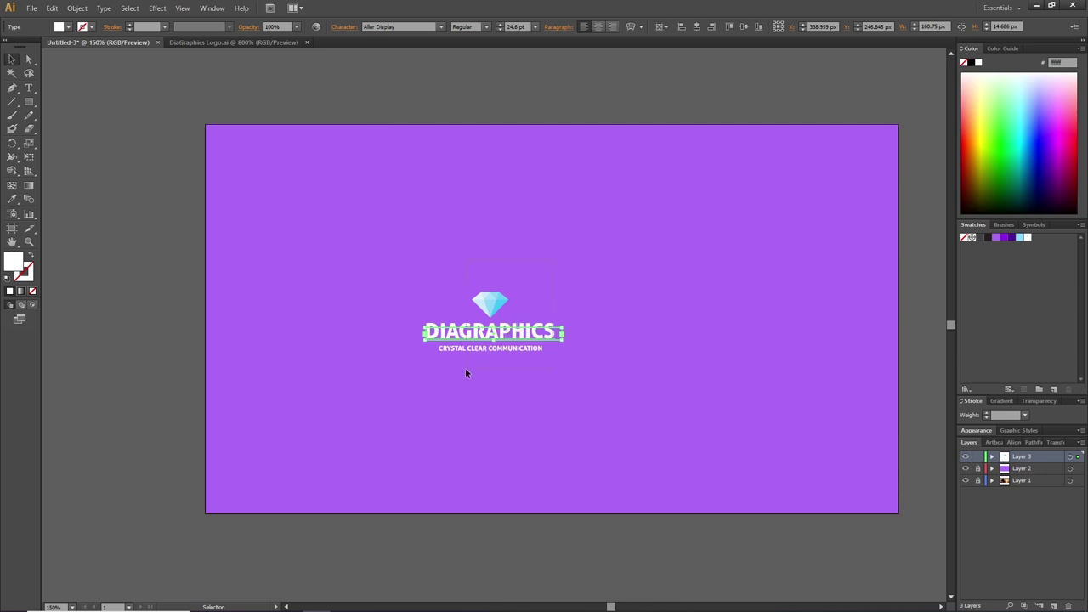
{"action": "key", "text": "ctrl+a"}
{"action": "double_click", "coordinate": [13, 145]}
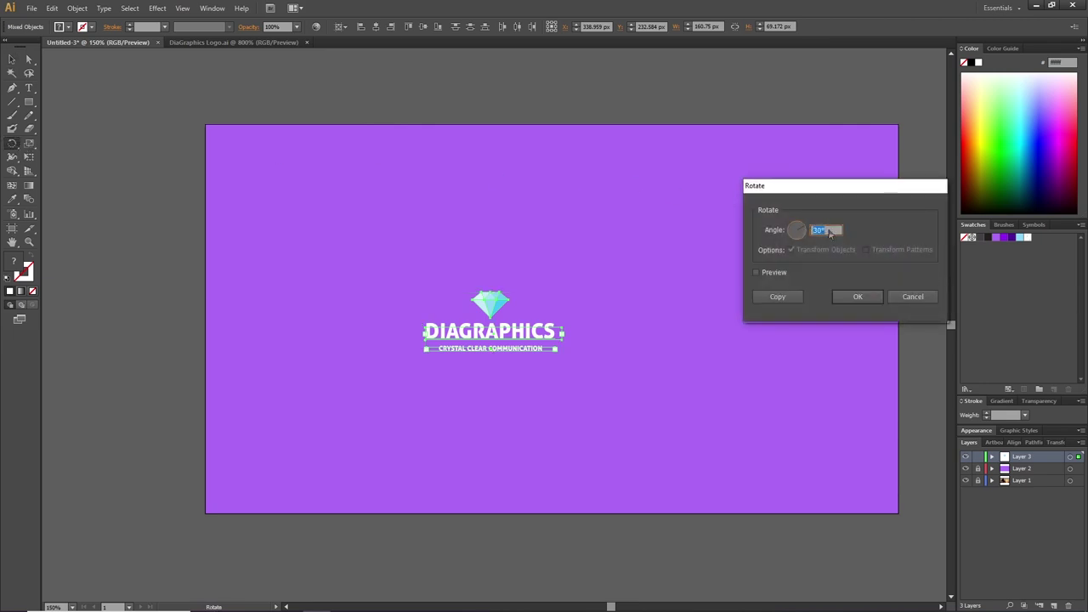
{"action": "left_click", "coordinate": [845, 297]}
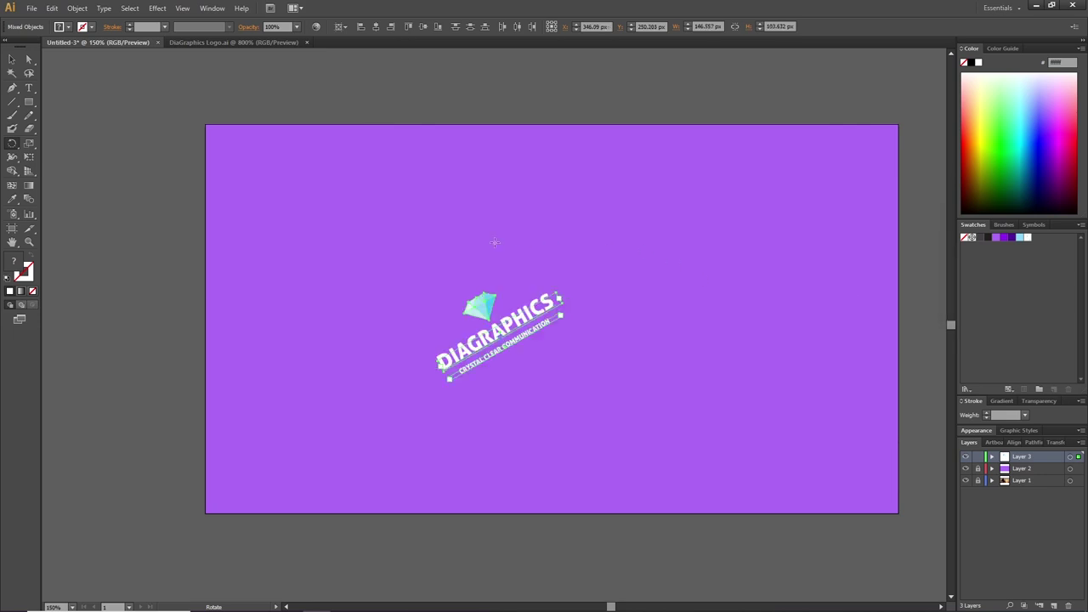
{"action": "left_click", "coordinate": [78, 7]}
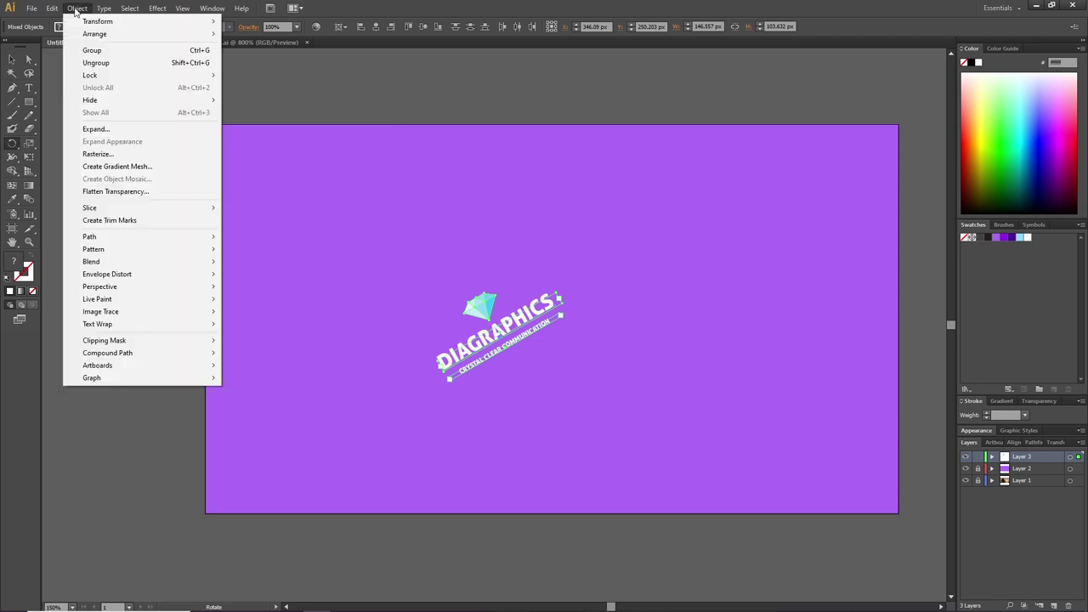
{"action": "mouse_move", "coordinate": [138, 247]}
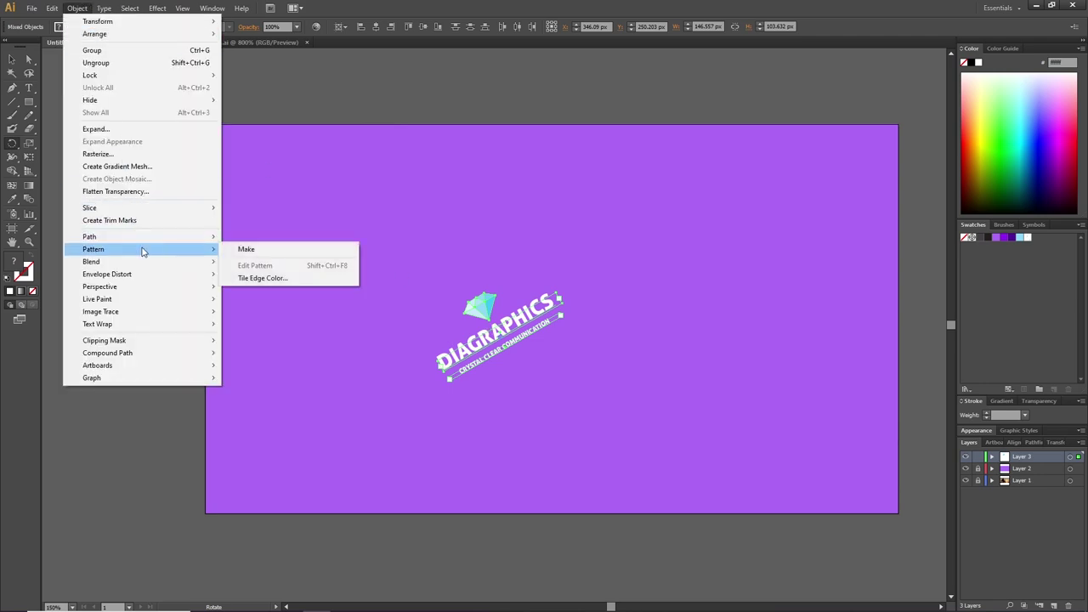
{"action": "left_click", "coordinate": [246, 251]}
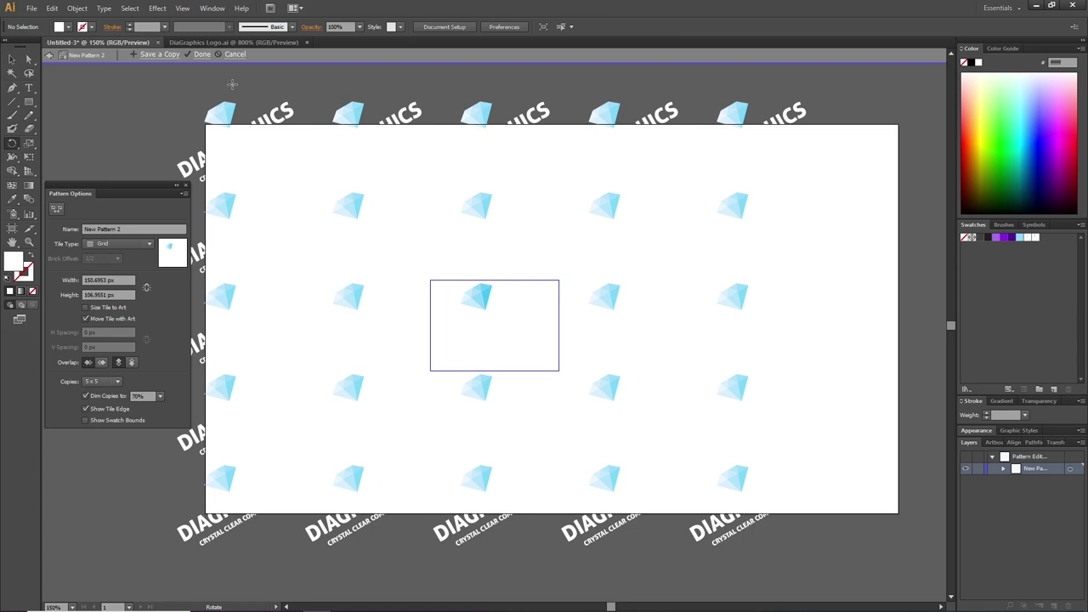
{"action": "left_click", "coordinate": [234, 54]}
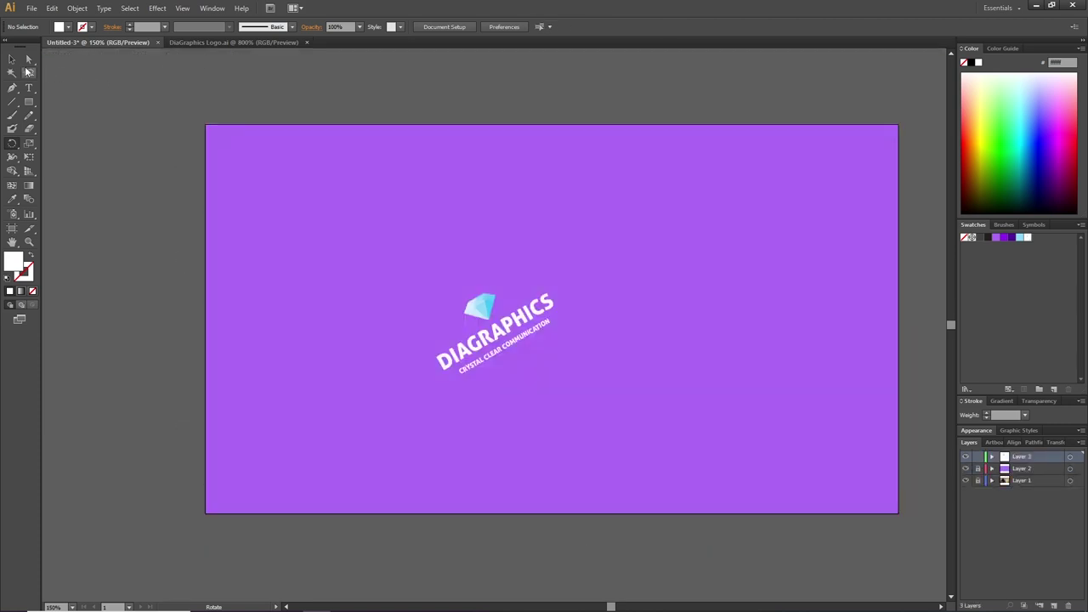
- Fill the DIAGRAPHICS text with light grey d8d8d8, then select it together with the diamond
{"action": "left_click", "coordinate": [12, 61]}
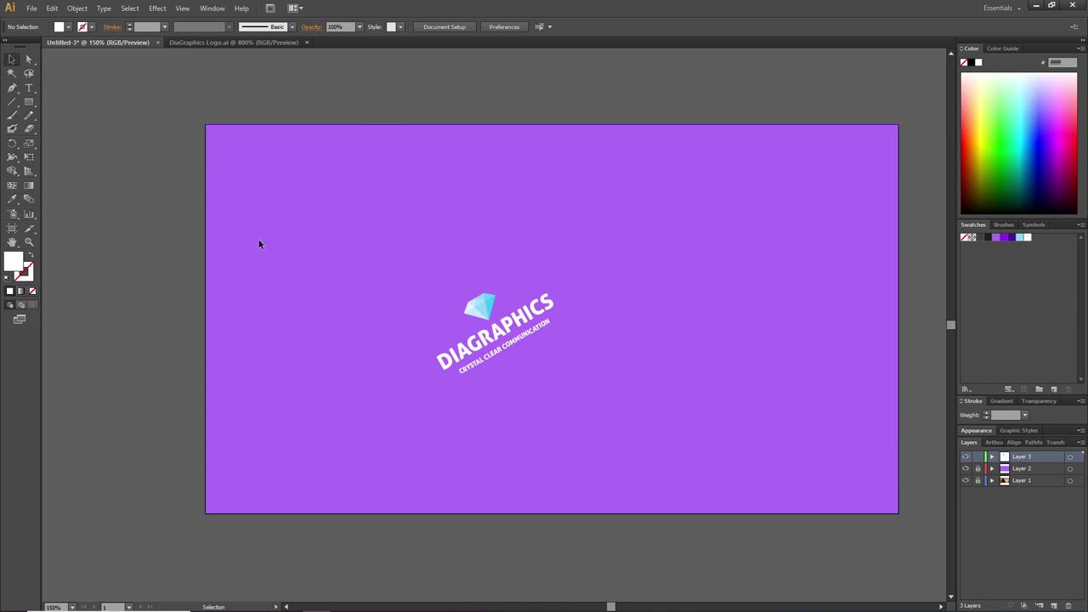
{"action": "left_click", "coordinate": [486, 340]}
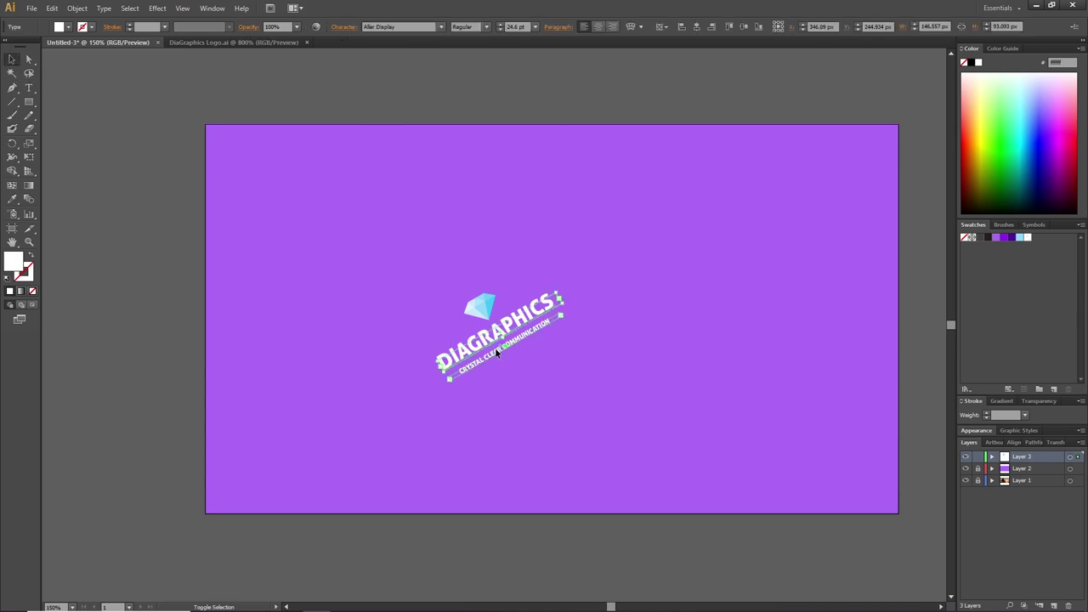
{"action": "double_click", "coordinate": [14, 263]}
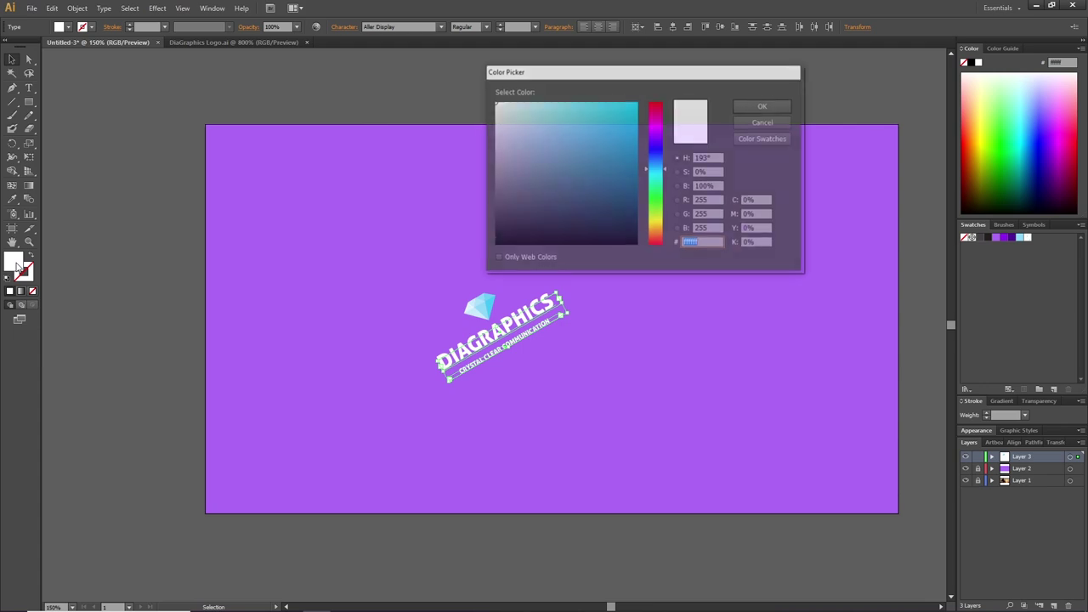
{"action": "mouse_move", "coordinate": [510, 136]}
{"action": "left_mouse_down"}
{"action": "mouse_move", "coordinate": [497, 140]}
{"action": "mouse_move", "coordinate": [484, 122]}
{"action": "left_mouse_up"}
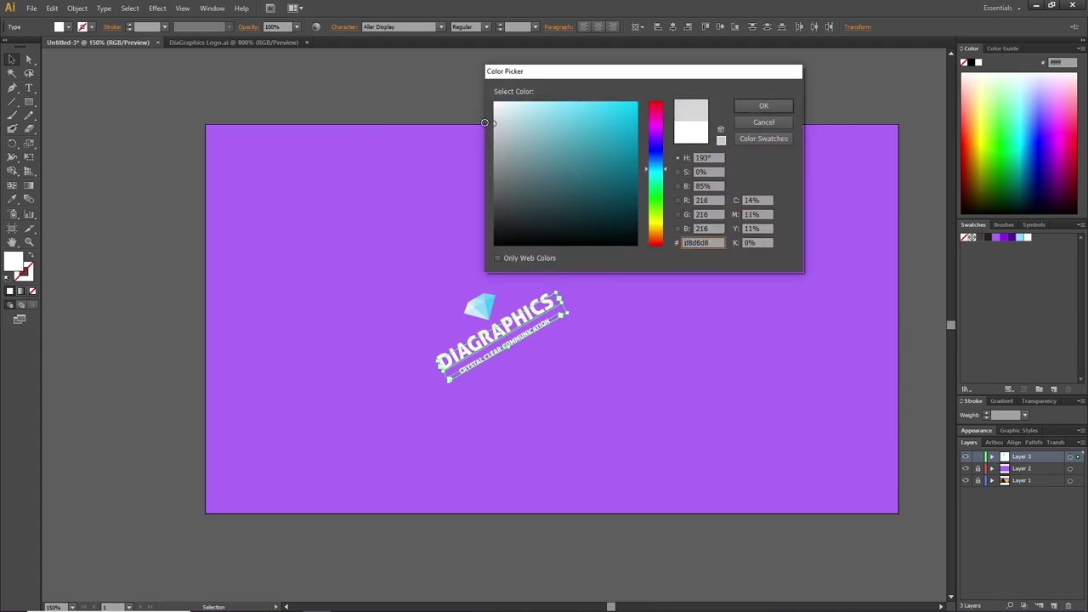
{"action": "left_click", "coordinate": [744, 103]}
{"action": "left_click_drag", "start_coordinate": [646, 224], "coordinate": [437, 414]}
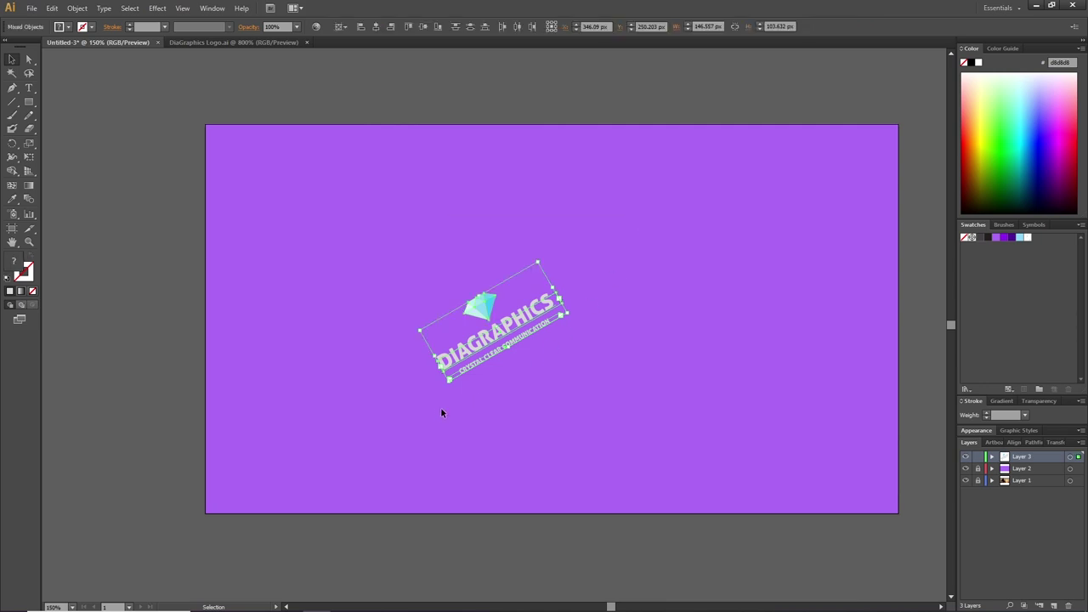
- Turn the selected logo into a pattern tile through the Object menu
{"action": "left_click", "coordinate": [76, 7]}
{"action": "mouse_move", "coordinate": [138, 249]}
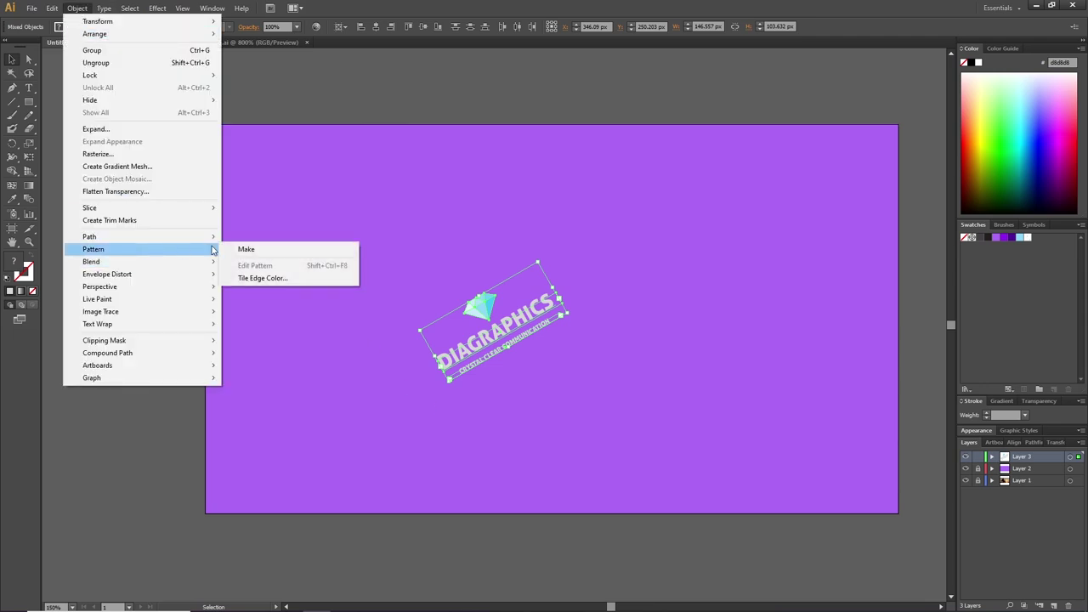
{"action": "left_click", "coordinate": [245, 245]}
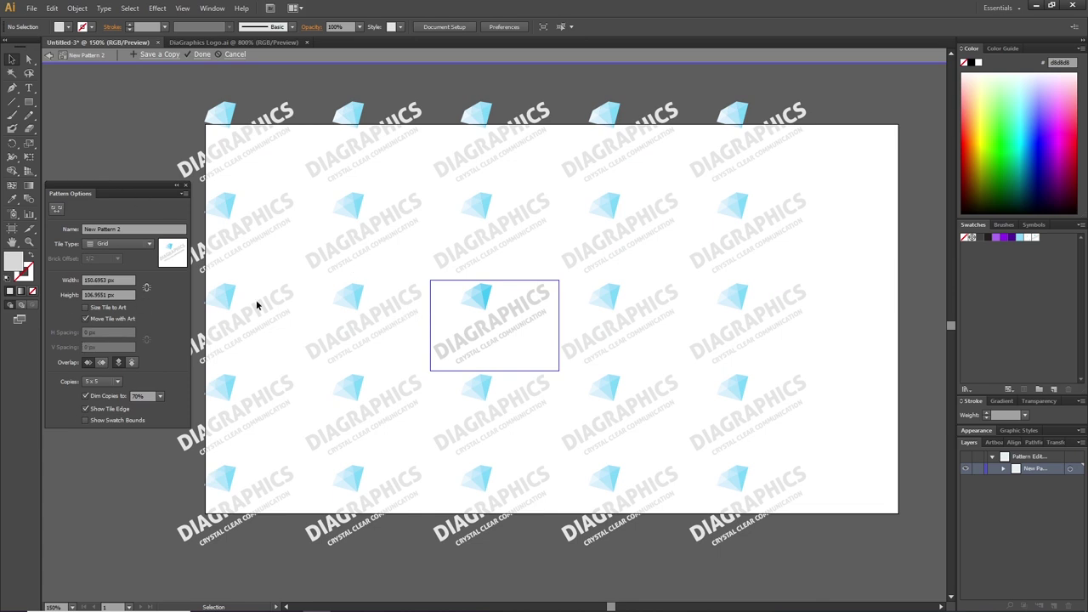
{"action": "left_click", "coordinate": [493, 318]}
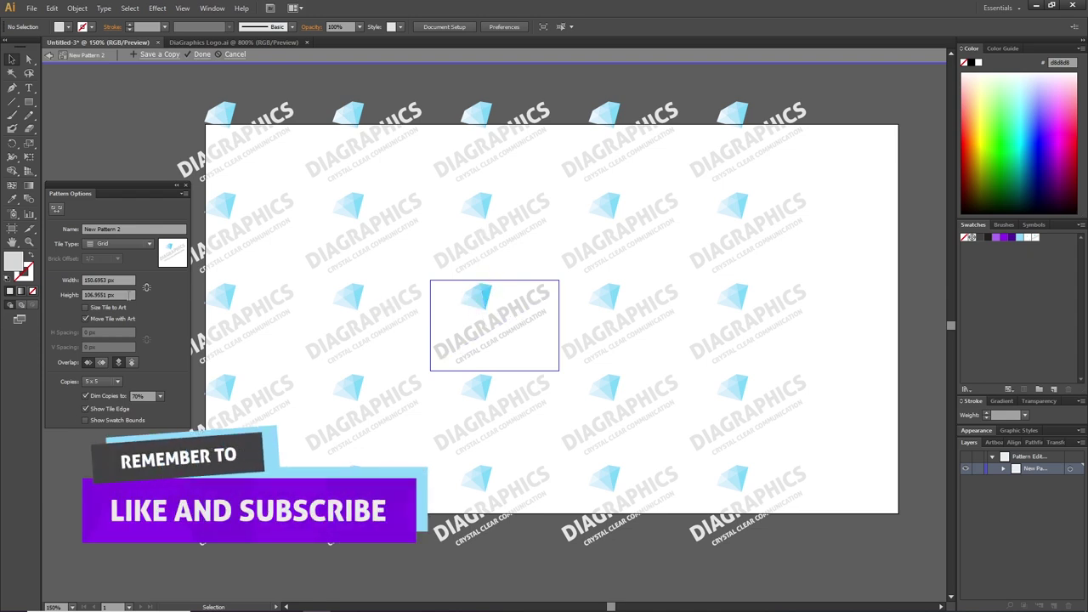
- Set the tile to 180 px wide, 140 px high, with Brick by Row tiling
{"action": "left_click", "coordinate": [85, 295]}
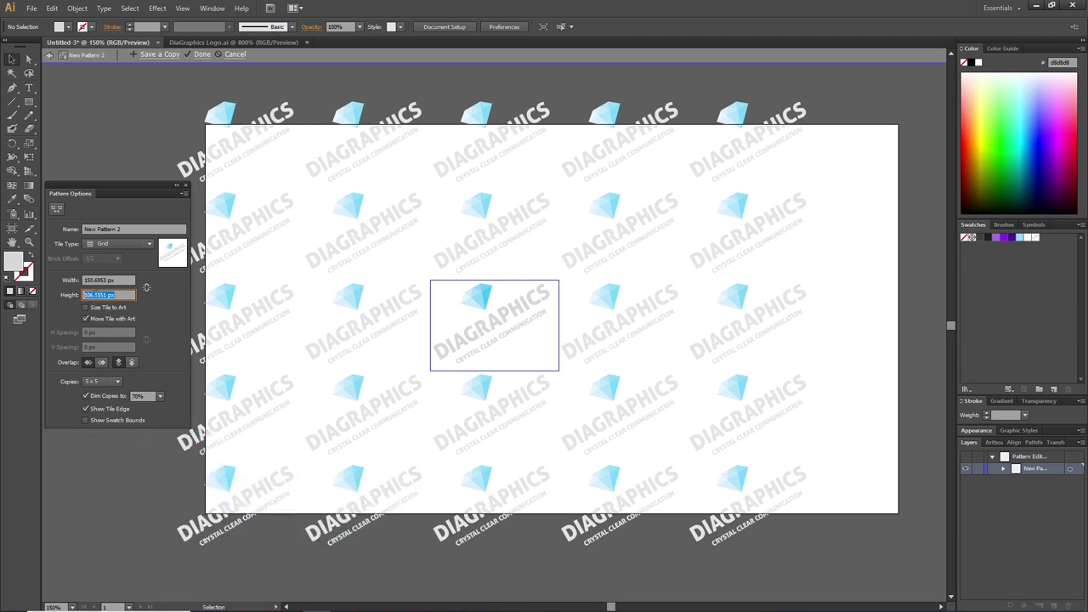
{"action": "type", "text": "140"}
{"action": "left_click", "coordinate": [96, 280]}
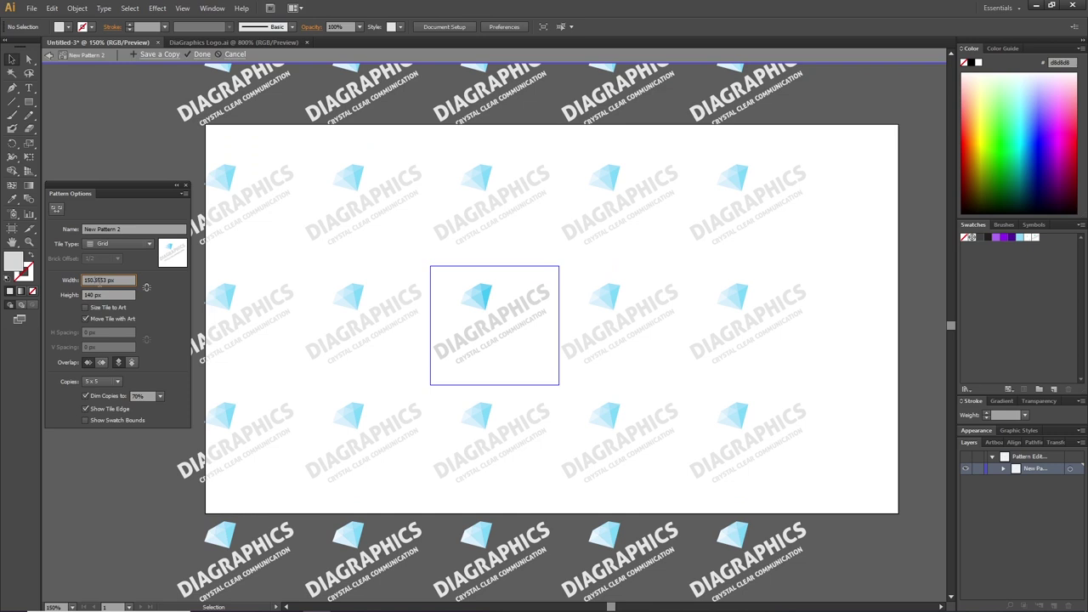
{"action": "type", "text": "180"}
{"action": "key", "text": "Tab"}
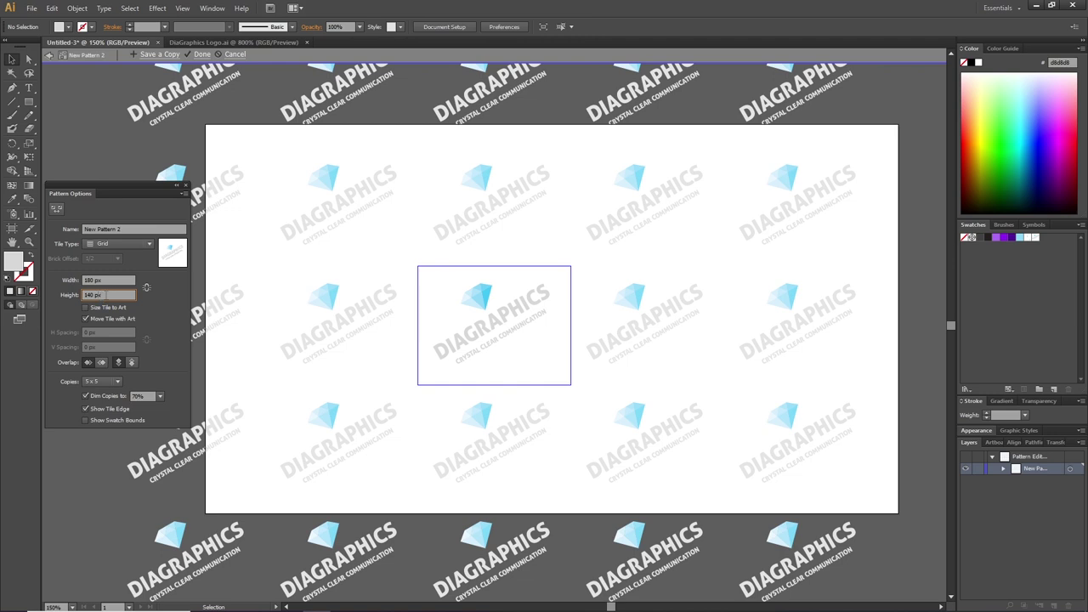
{"action": "left_click", "coordinate": [119, 243]}
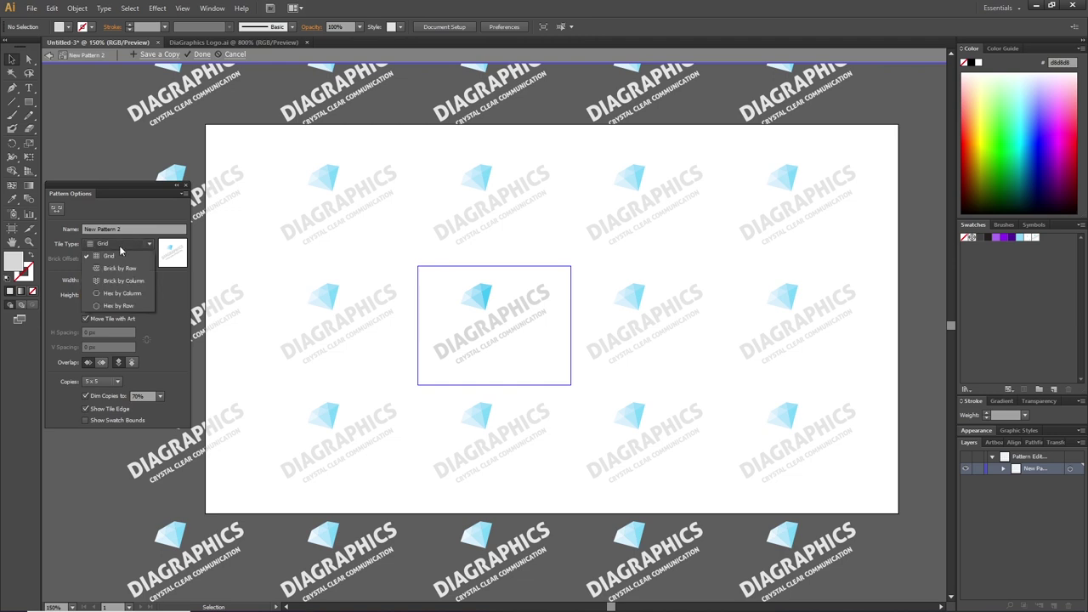
{"action": "left_click", "coordinate": [122, 269]}
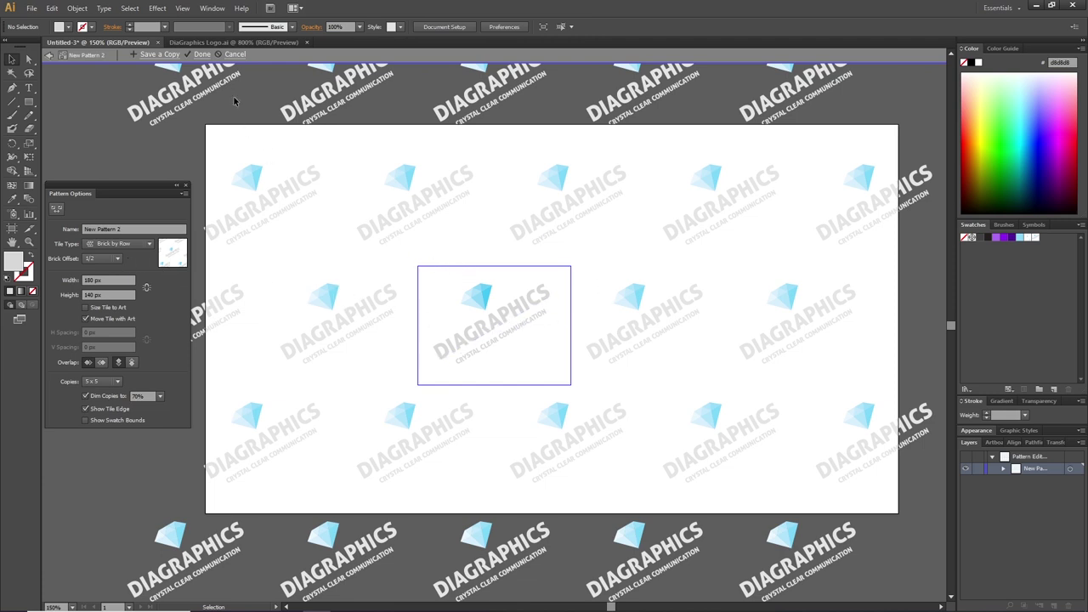
{"action": "left_click", "coordinate": [199, 54]}
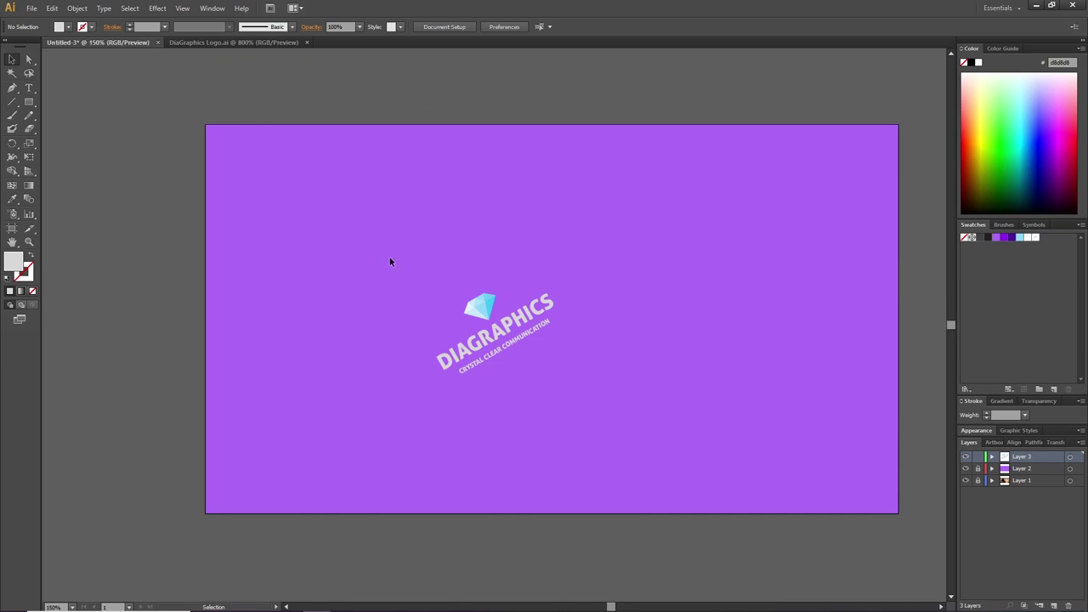
- Delete the single logo and fill an artboard-sized rectangle with the DiaGraphics pattern swatch
{"action": "left_click_drag", "start_coordinate": [418, 283], "coordinate": [615, 400]}
{"action": "key", "text": "Delete"}
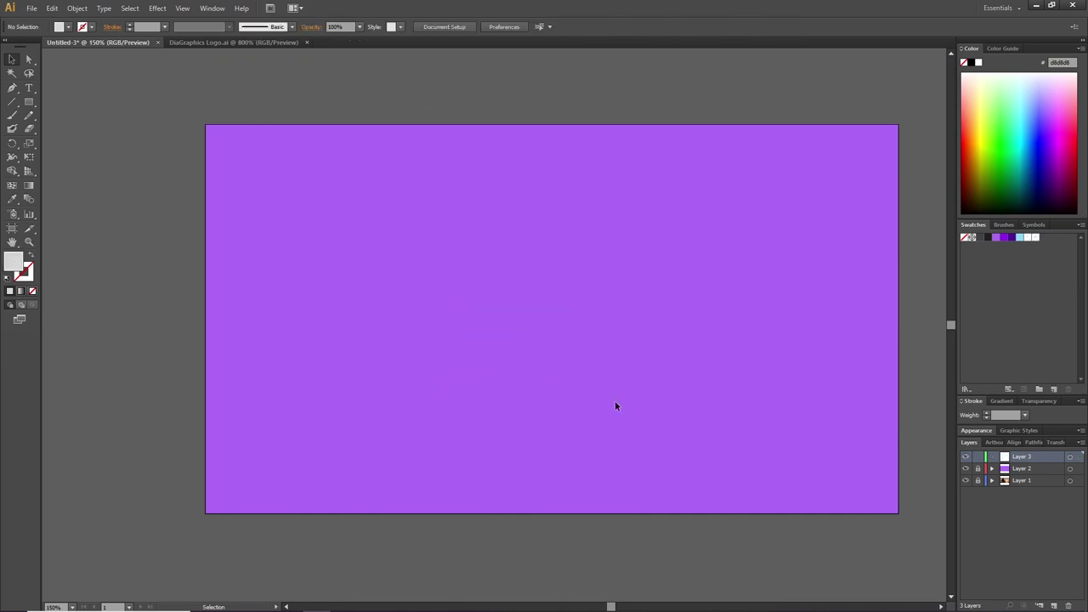
{"action": "left_click", "coordinate": [29, 103]}
{"action": "left_click_drag", "start_coordinate": [204, 124], "coordinate": [898, 514]}
{"action": "left_click", "coordinate": [1034, 238]}
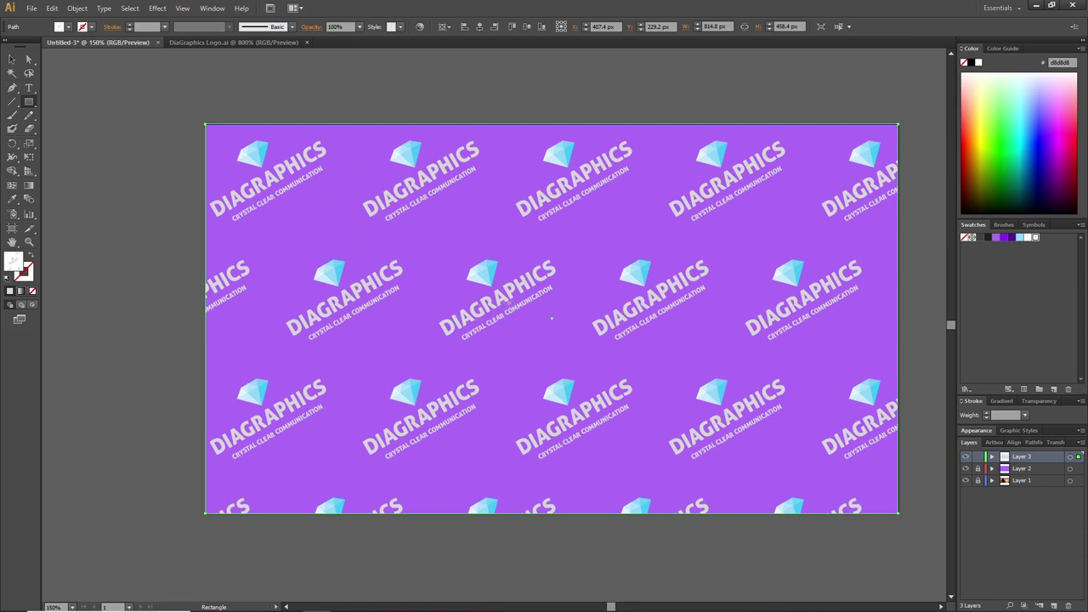
- Reopen the pattern and fill the DIAGRAPHICS wordmark and tagline with white ffffff
{"action": "double_click", "coordinate": [1034, 238]}
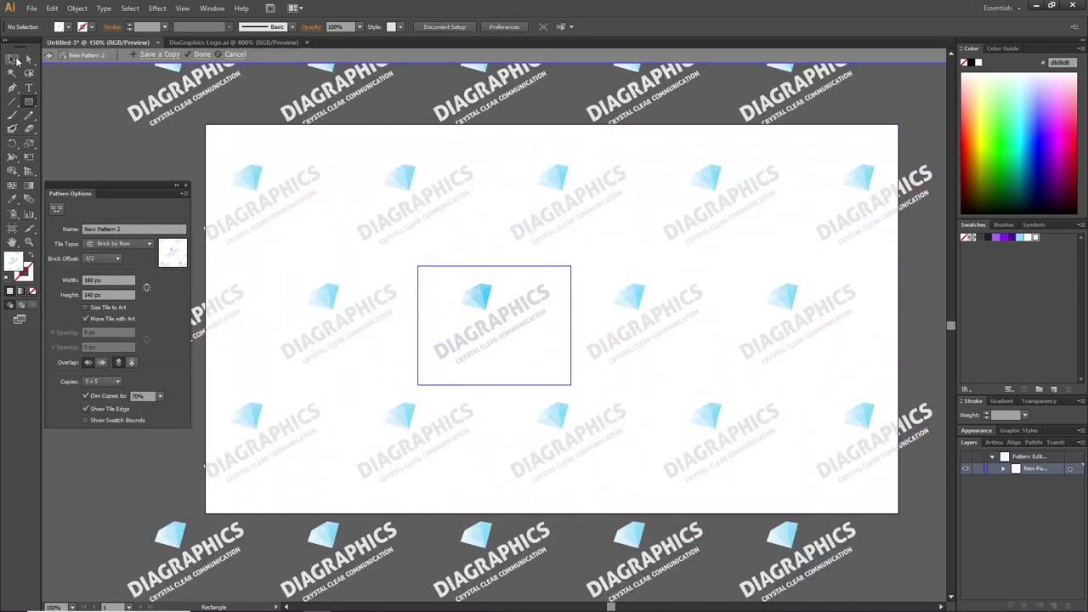
{"action": "left_click", "coordinate": [11, 59]}
{"action": "left_click", "coordinate": [481, 337]}
{"action": "left_click", "coordinate": [481, 333]}
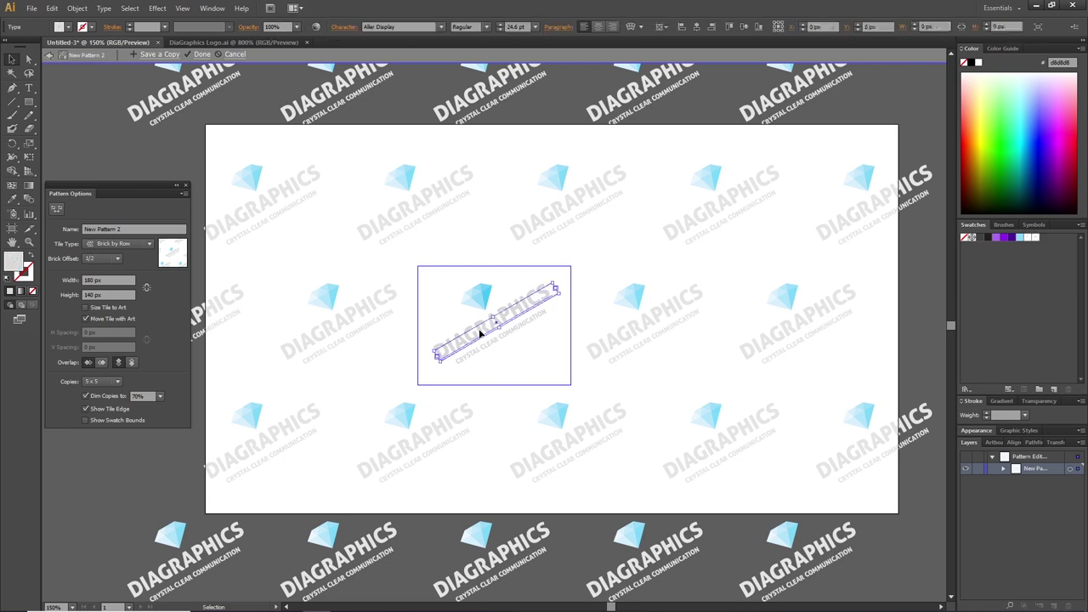
{"action": "left_click", "coordinate": [486, 345], "text": "shift"}
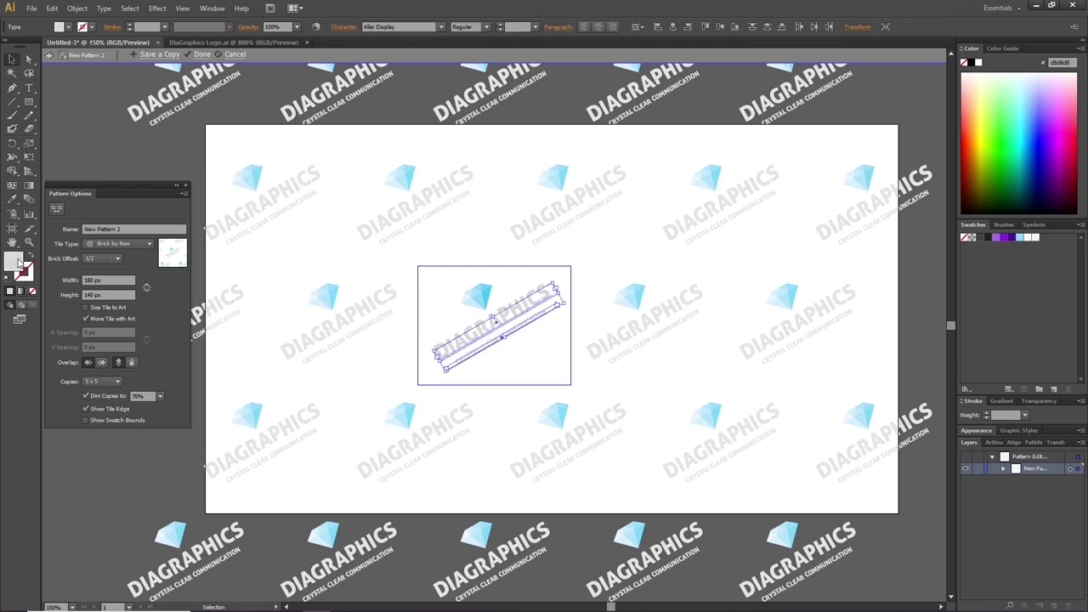
{"action": "double_click", "coordinate": [18, 261]}
{"action": "left_click_drag", "start_coordinate": [515, 114], "coordinate": [493, 101]}
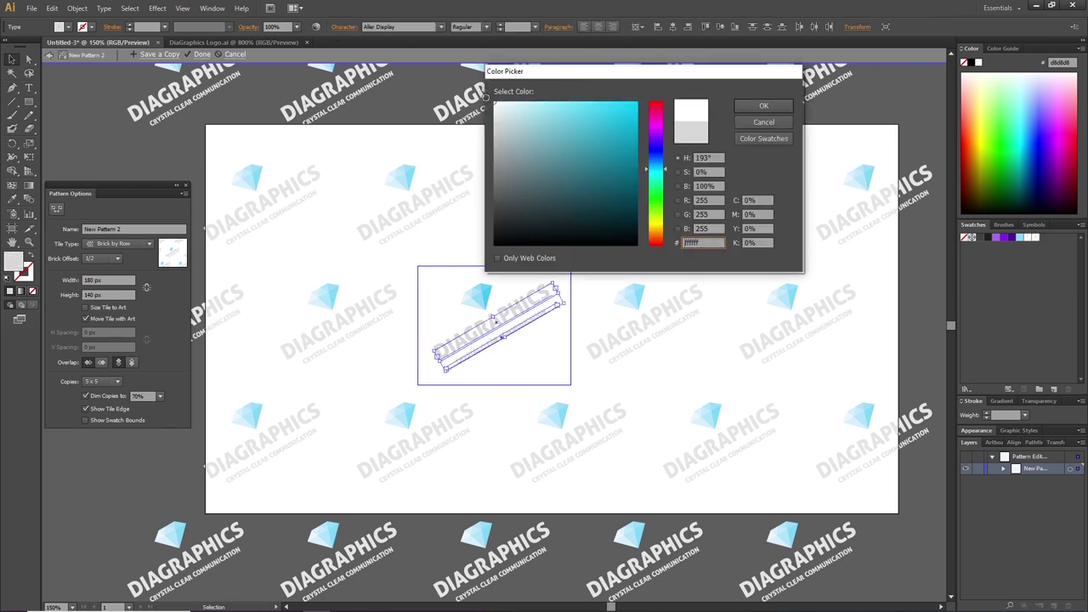
{"action": "left_click", "coordinate": [765, 108]}
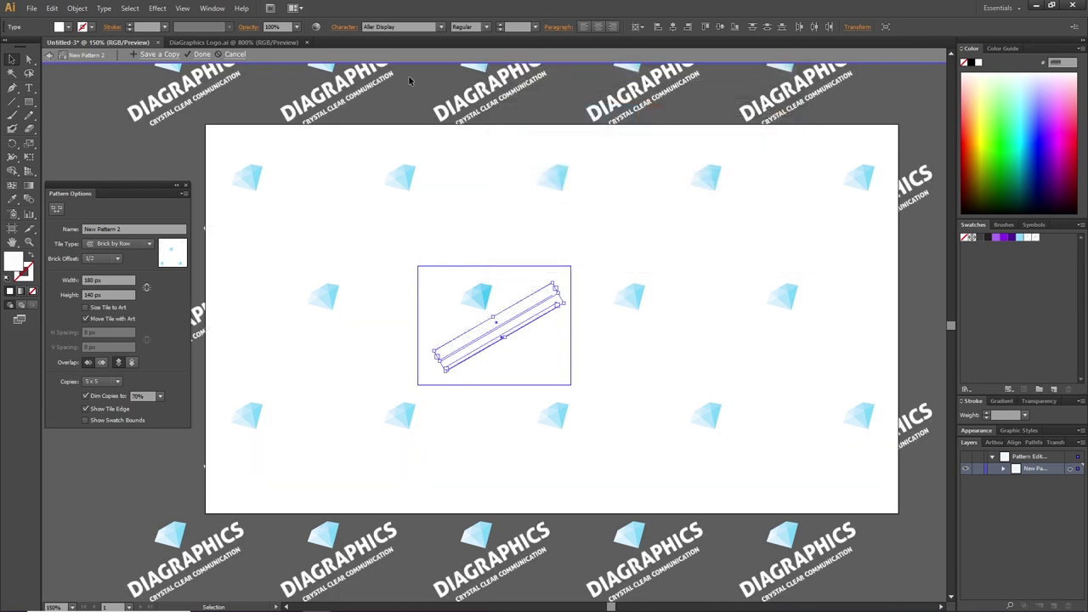
- Exit pattern editing, hide the purple Layer 2, and show the pattern rectangle's Opacity presets
{"action": "left_click", "coordinate": [202, 54]}
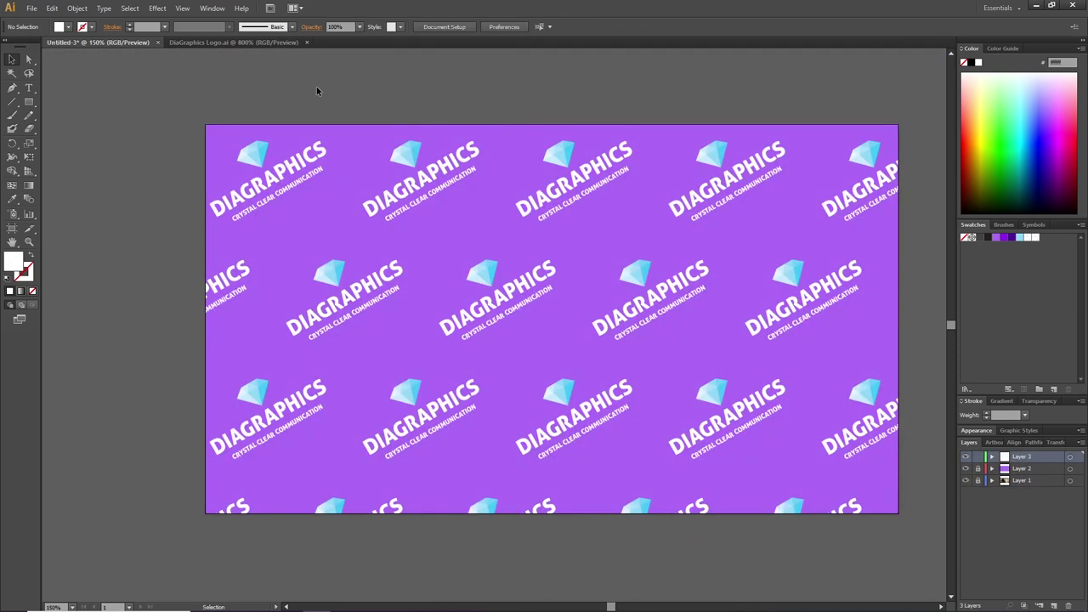
{"action": "left_click", "coordinate": [965, 470]}
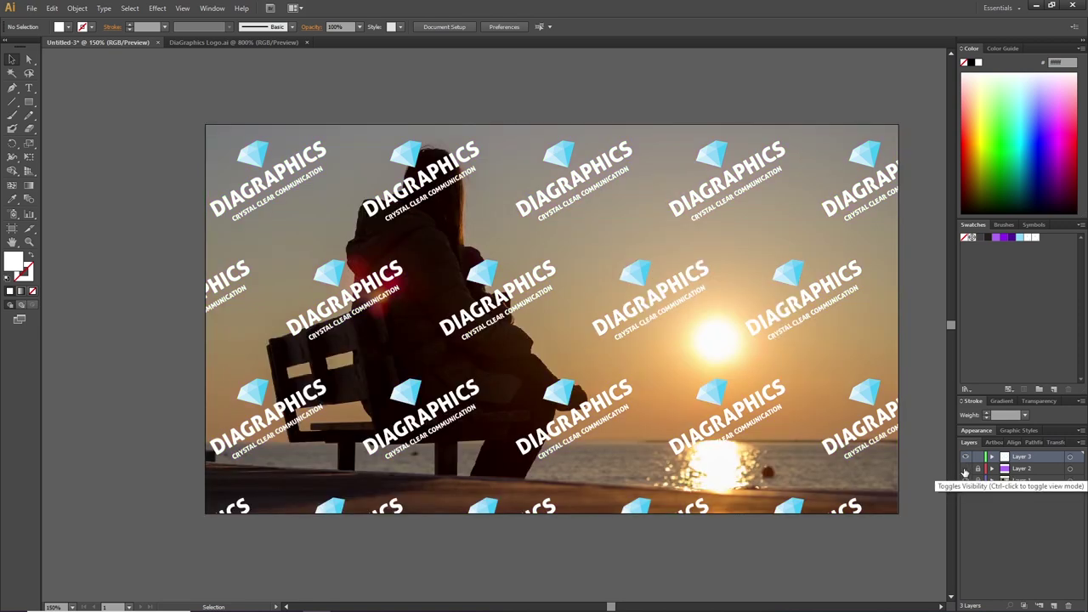
{"action": "left_click", "coordinate": [546, 263]}
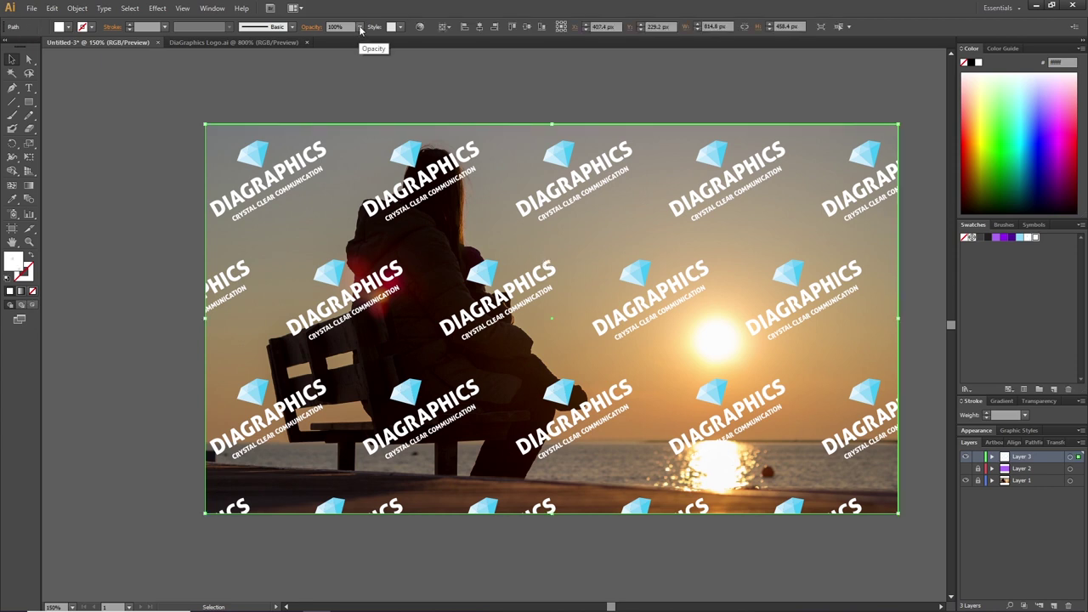
{"action": "left_click", "coordinate": [361, 28]}
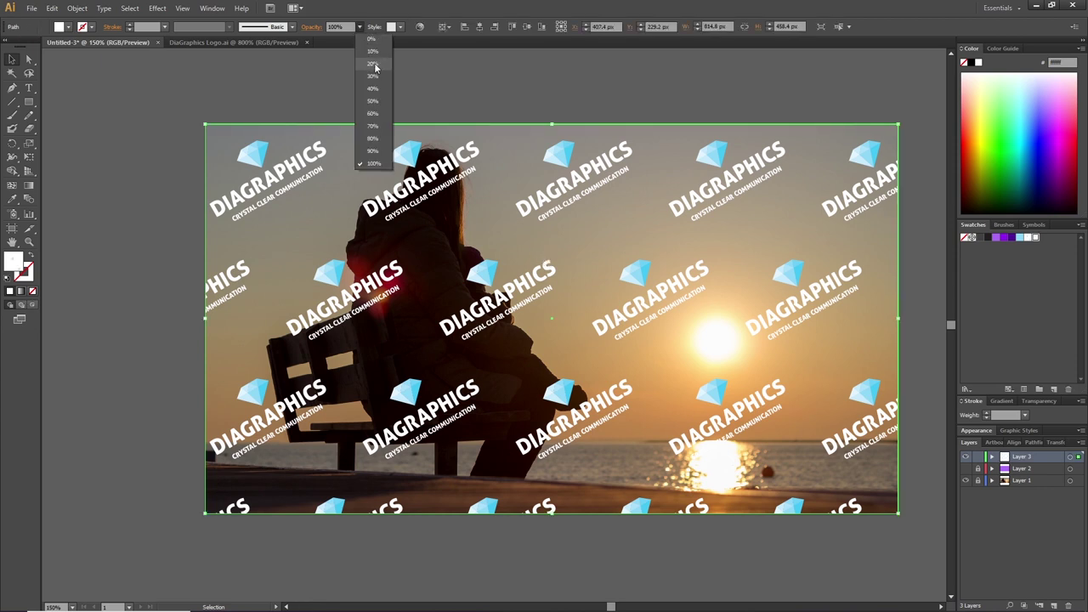